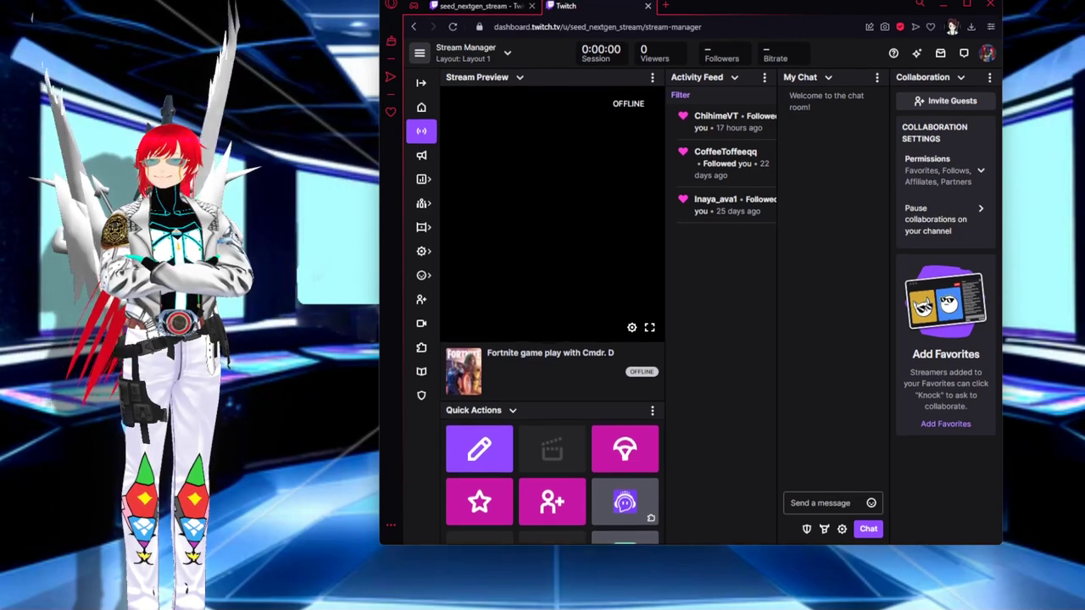
Raise and widen the browser window to show full sidebar names, then expand the collaboration permission options.
left_click_drag(822, 4, 822, 0)
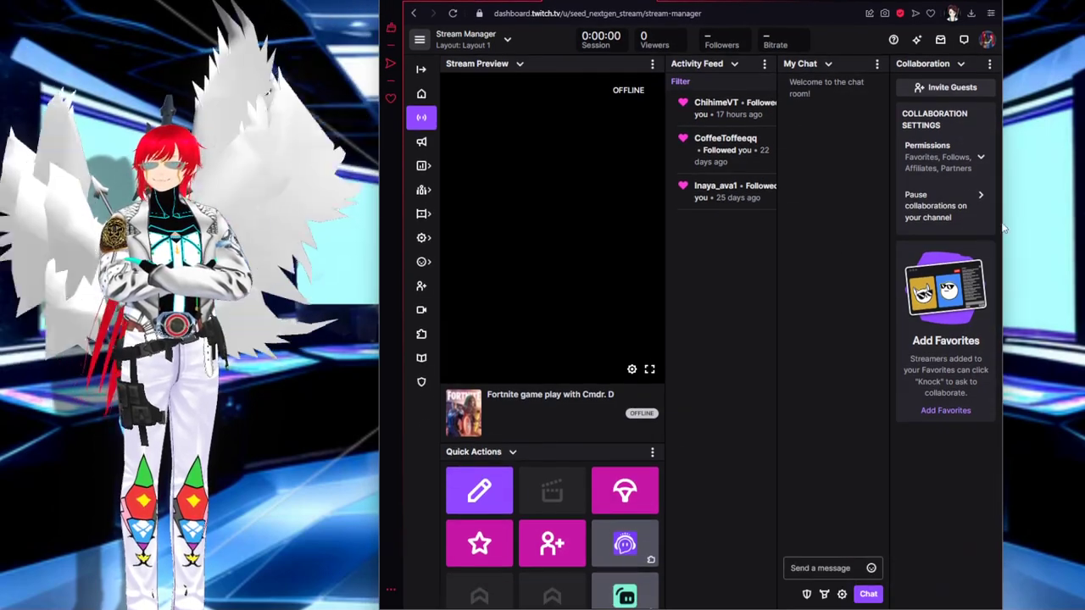
left_click_drag(1003, 215, 1084, 215)
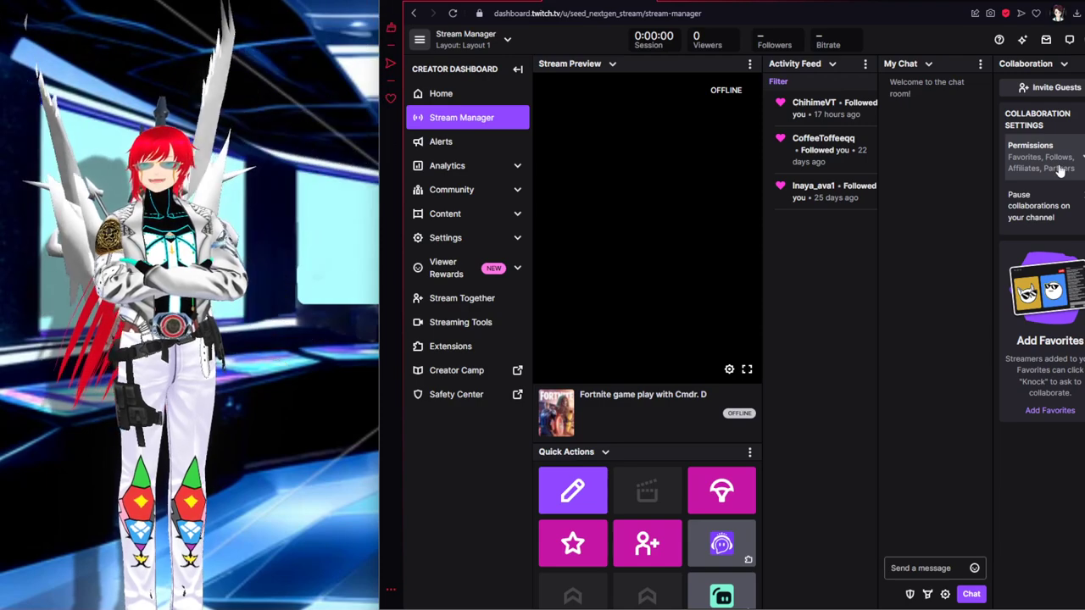
left_click(1059, 170)
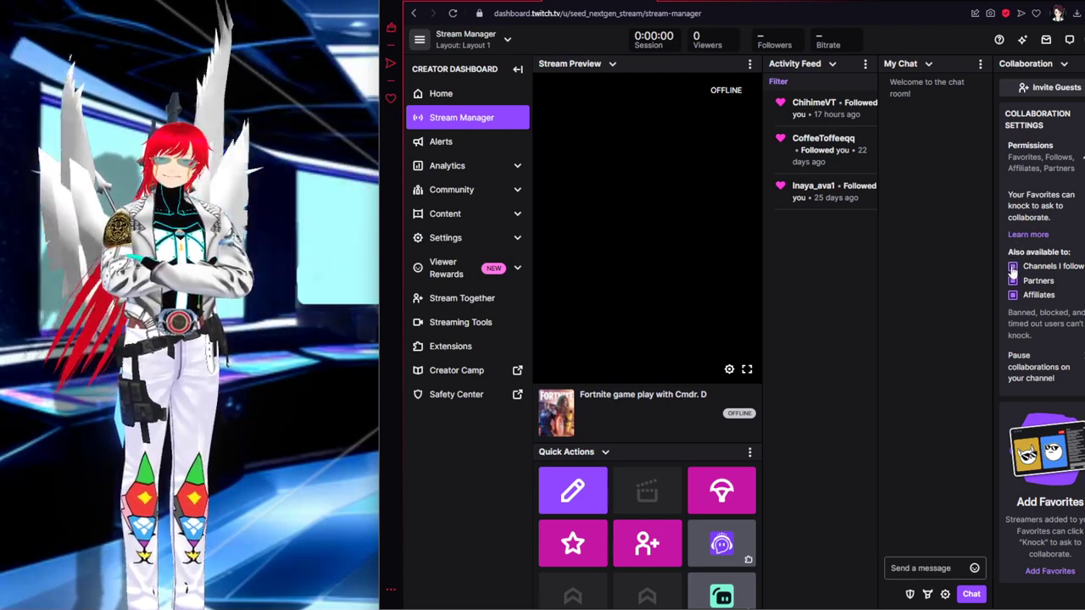
Uncheck Channels I follow, Partners and Affiliates under Also available to.
left_click(1013, 267)
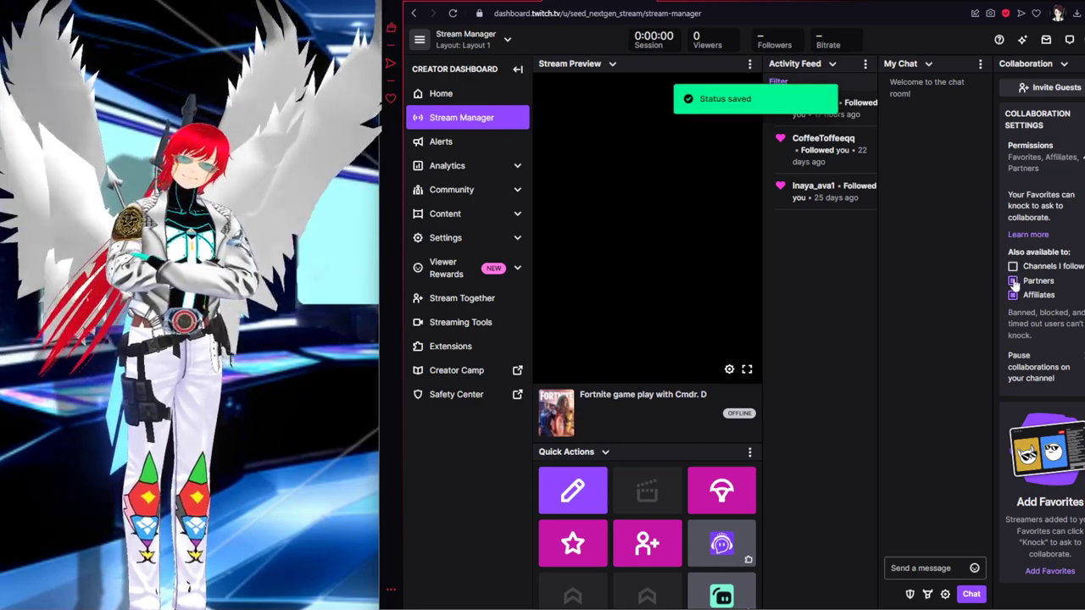
left_click(1013, 282)
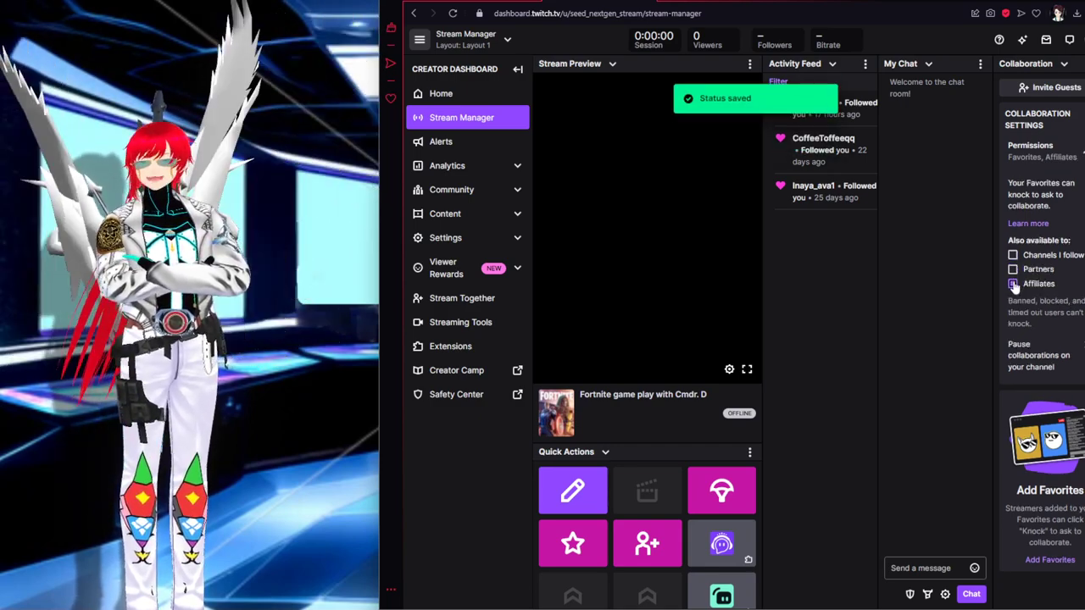
left_click(1013, 284)
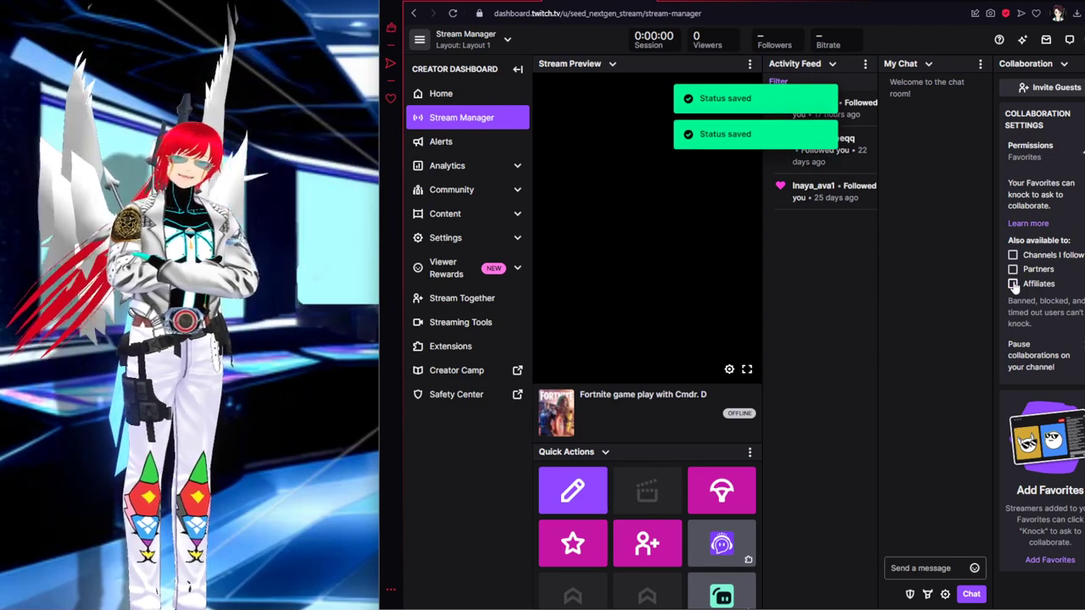